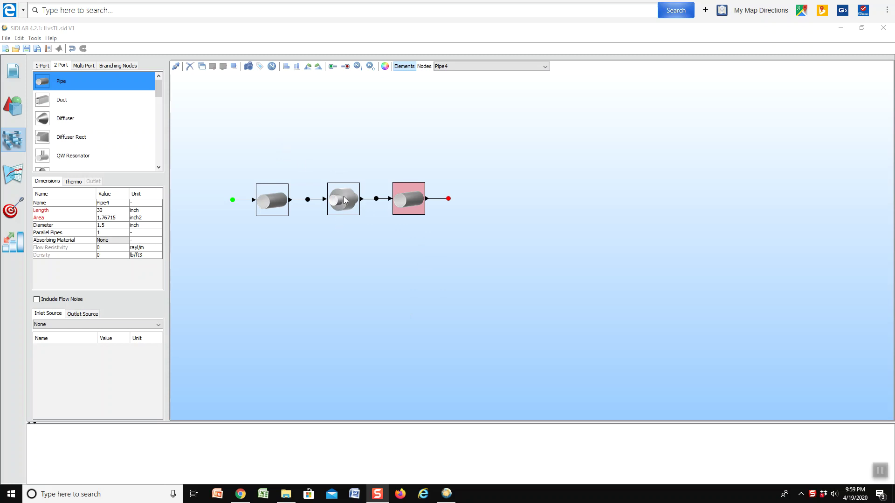
Step: Calculate acoustics for the transmission loss curve up to 2,500 Hz, then return to the model diagram
click(17, 174)
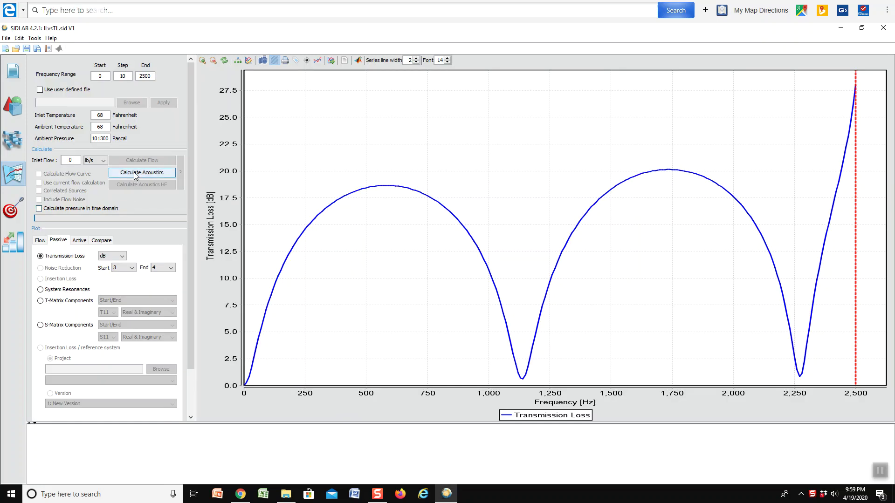
click(136, 174)
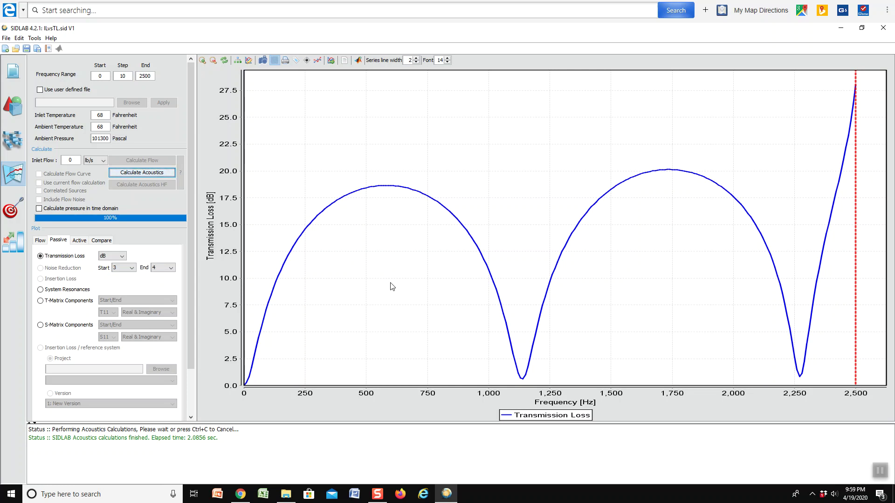
click(13, 144)
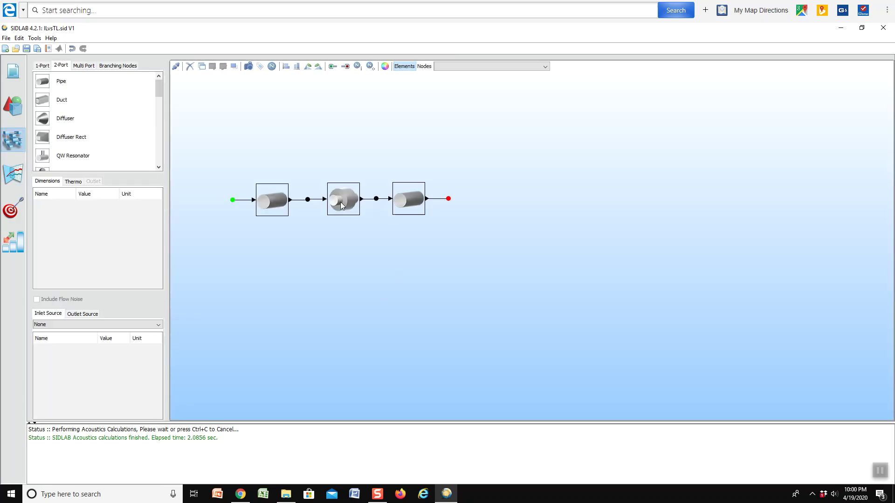
Step: Swap the pipe lengths: inlet Pipe1 becomes 30 inch and the outlet Pipe4 becomes 20 inch
click(270, 204)
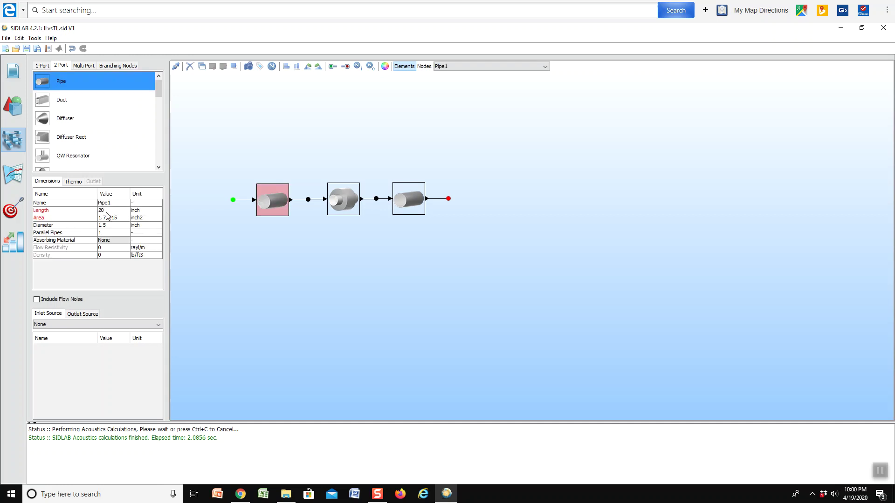
click(406, 200)
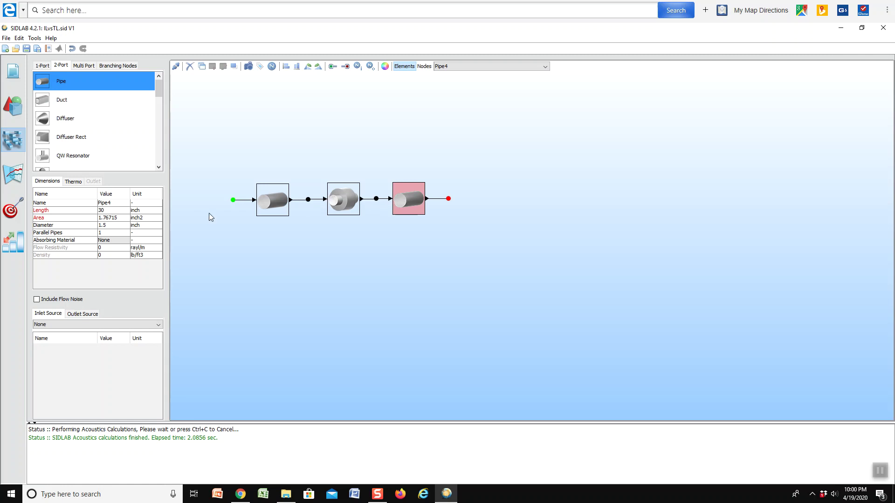
double_click(109, 210)
click(271, 201)
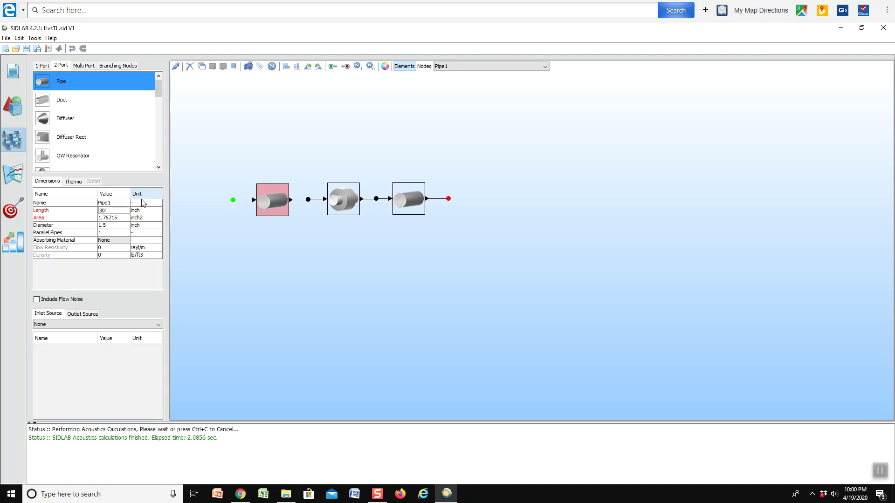
click(340, 285)
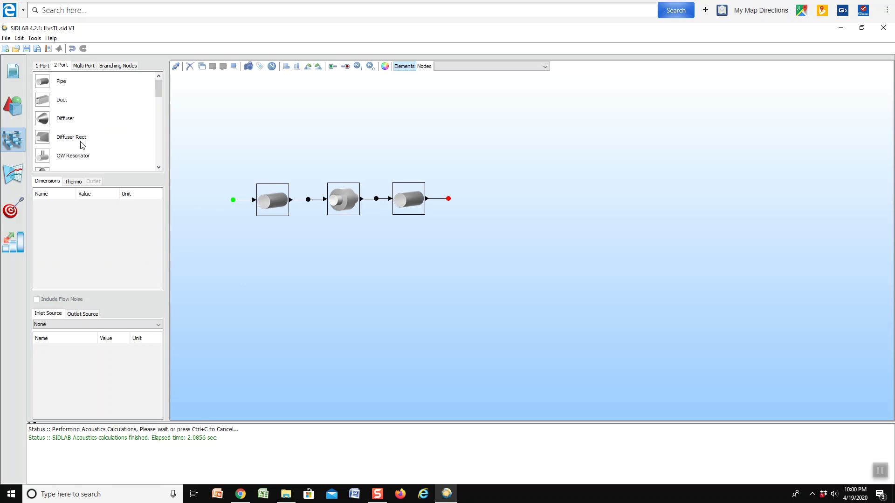
Step: Tick Hold On and recalculate so a second Transmission Loss curve overlays the first
click(11, 177)
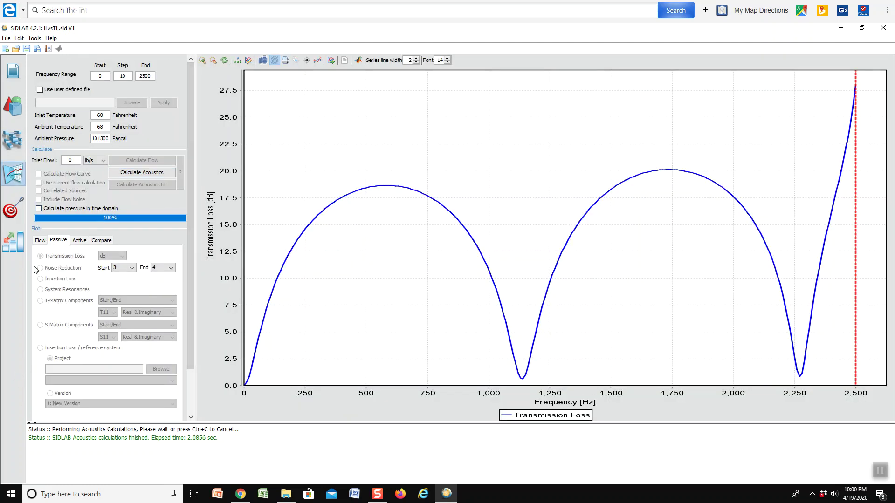
scroll(194, 261, down, 3)
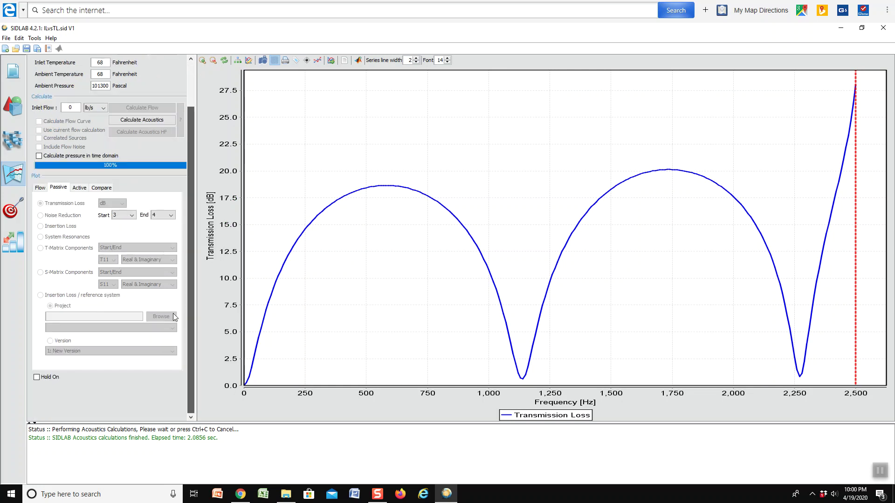
click(36, 377)
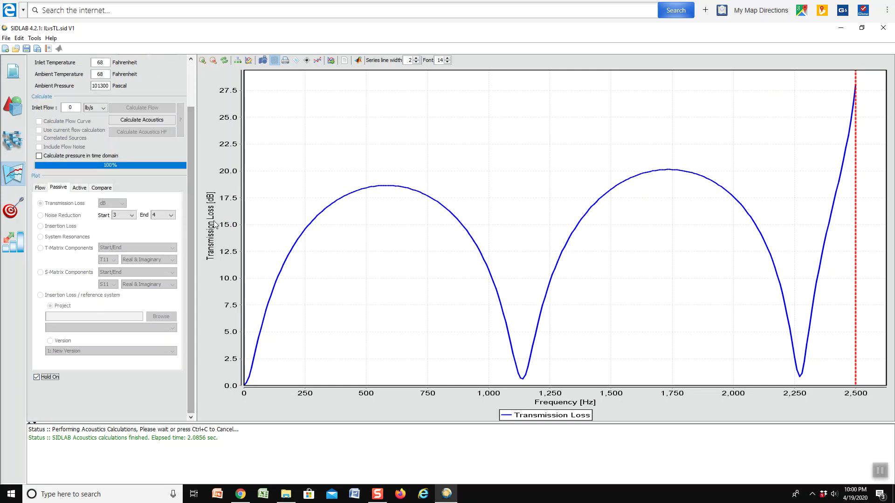
click(148, 120)
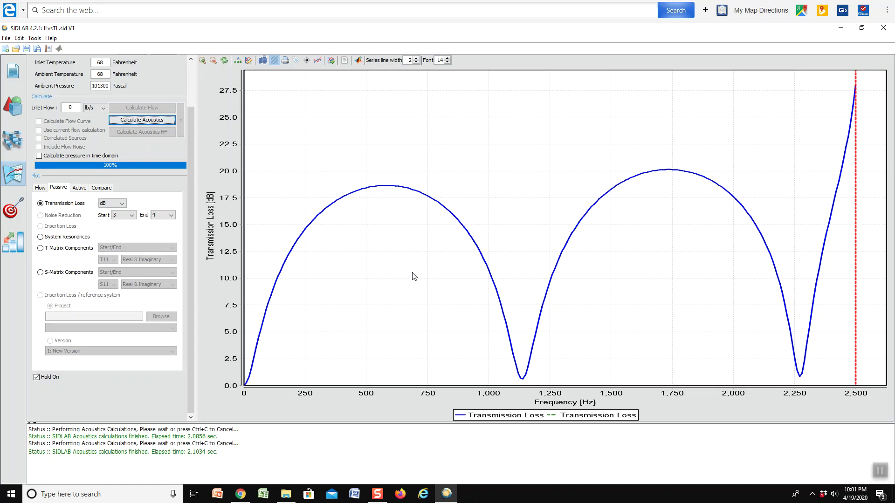
click(13, 139)
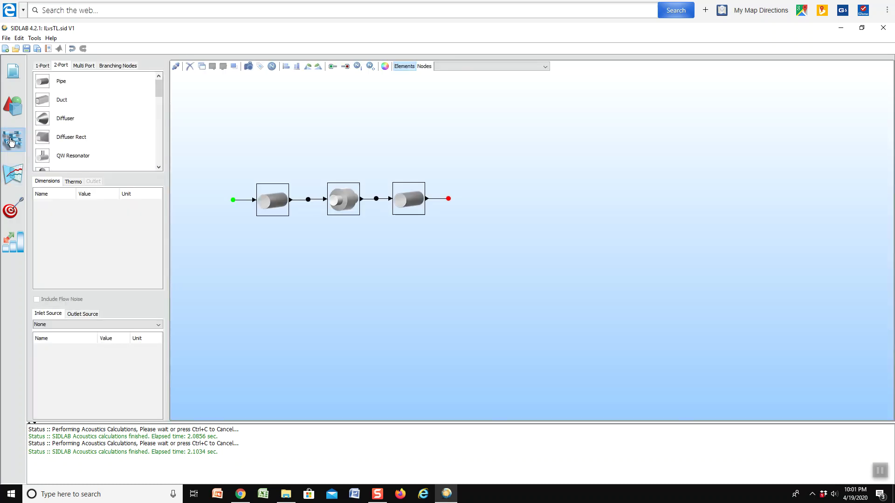
Step: Place a Constant Impedance source left of the inlet with Re[Source Imp] 1 and diameter 1.5 inch
click(43, 67)
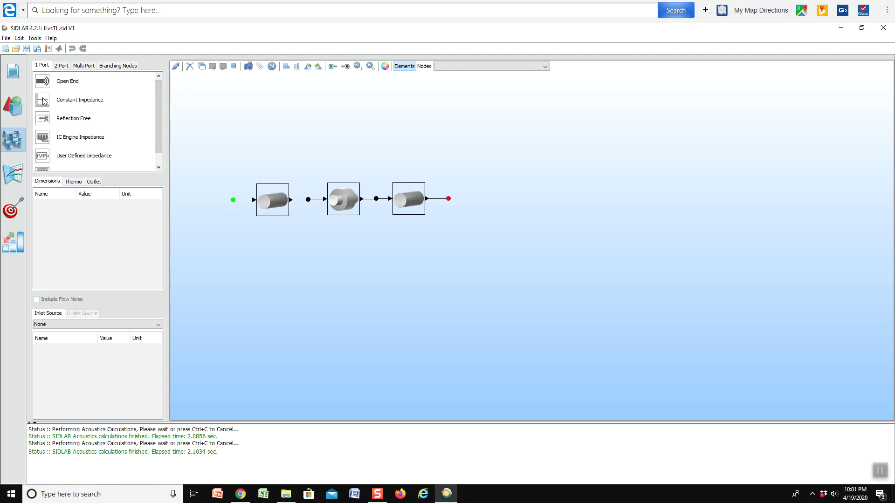
drag(44, 100, 162, 160)
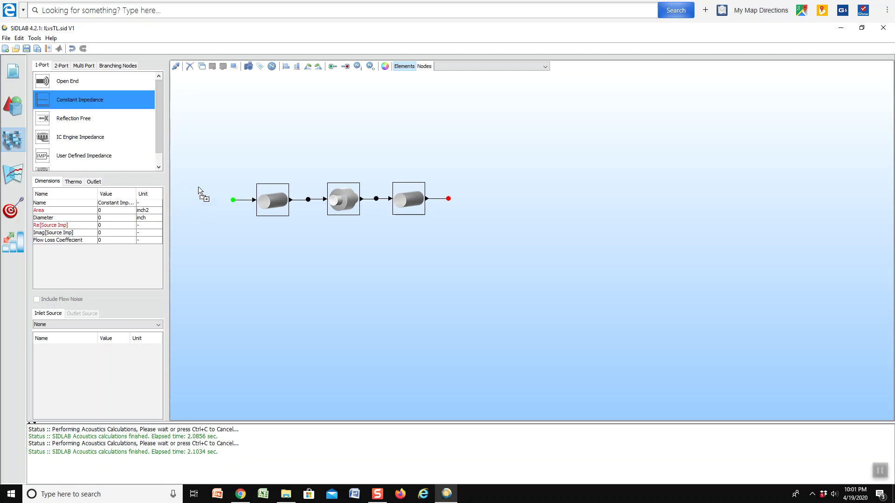
drag(198, 187, 197, 186)
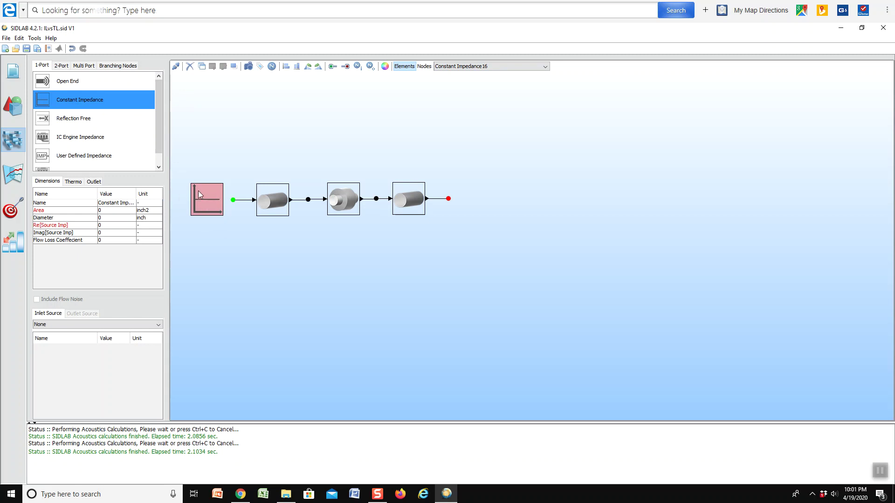
double_click(114, 225)
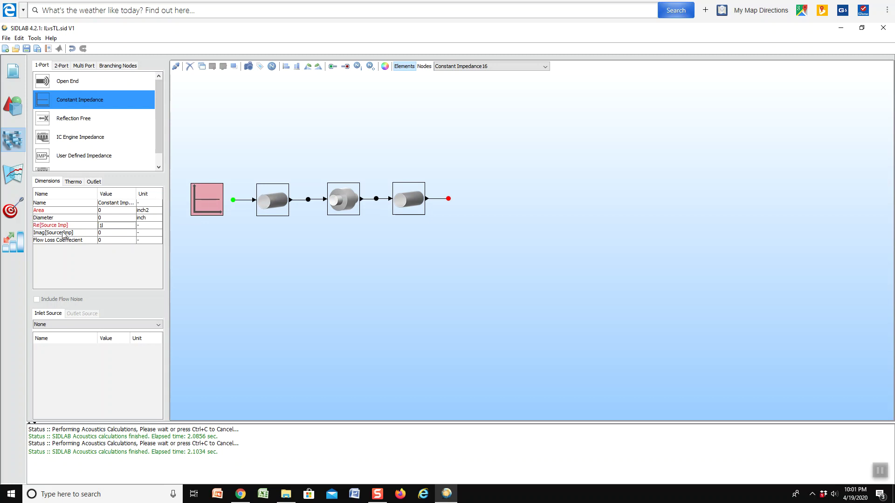
double_click(105, 217)
text(1.5)
click(327, 140)
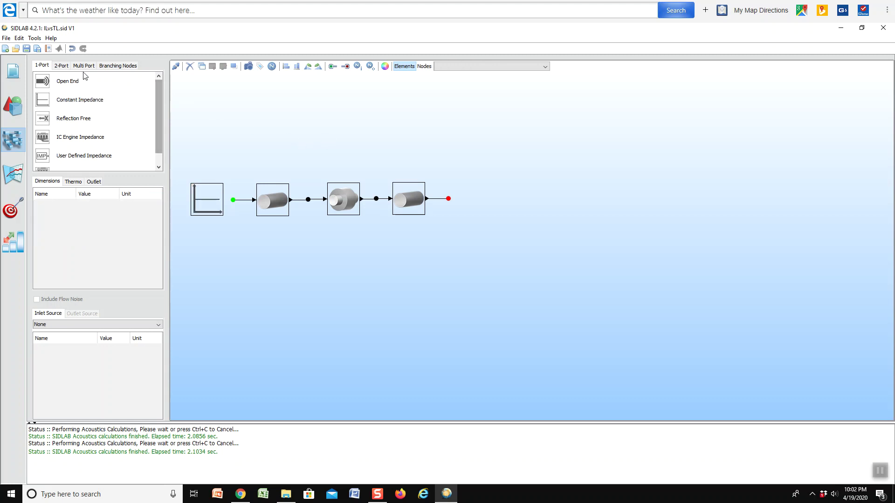
Step: Add a 1.5 inch Open End right of the last pipe and connect the outlet node to it
drag(43, 83, 92, 88)
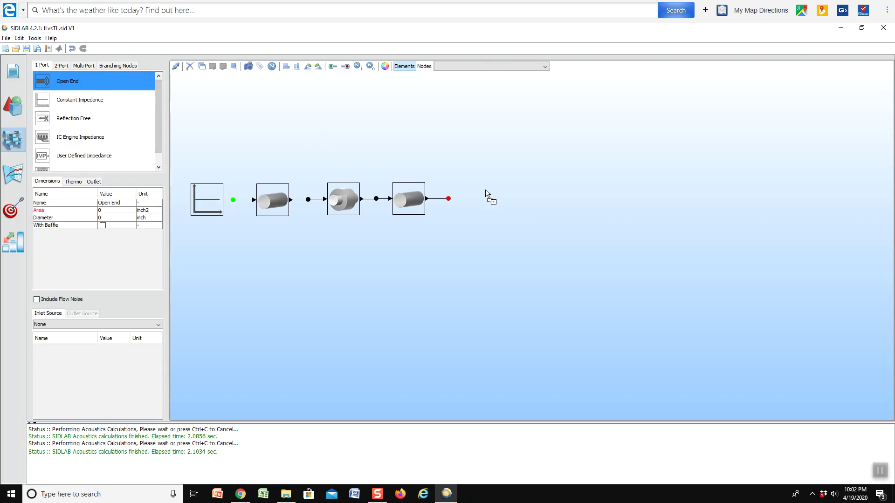
drag(485, 189, 484, 188)
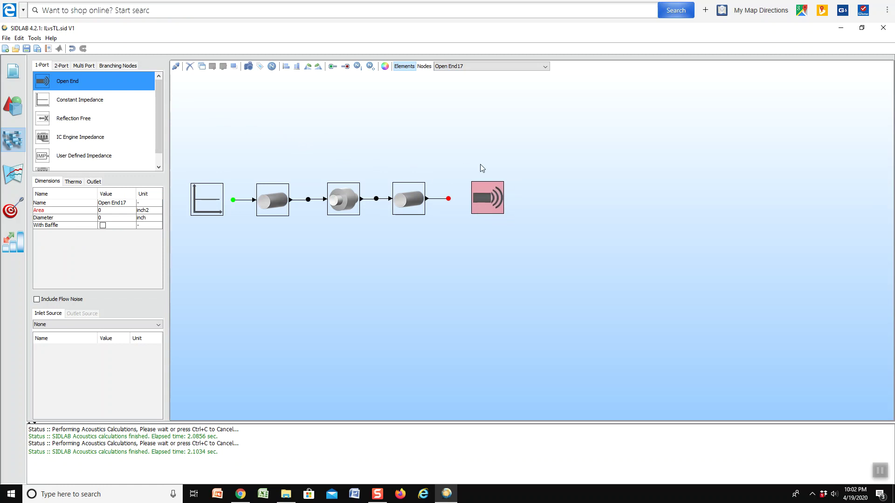
click(109, 218)
text(1)
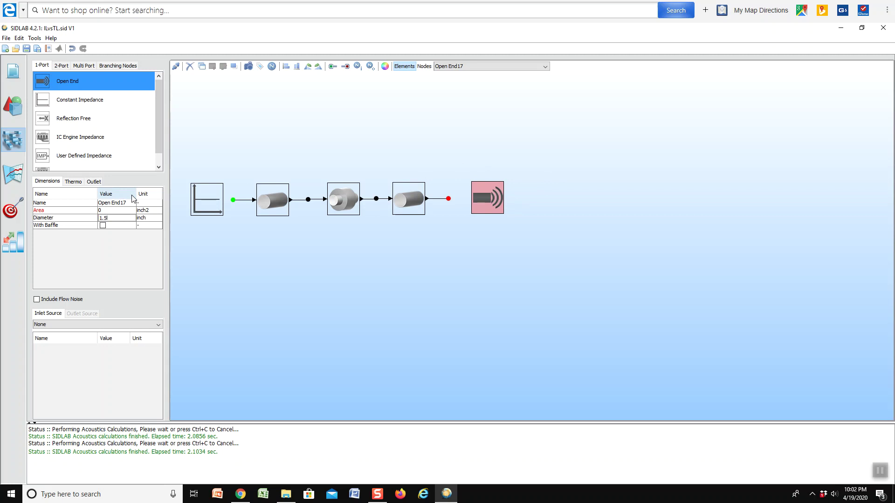
text(.5)
click(412, 296)
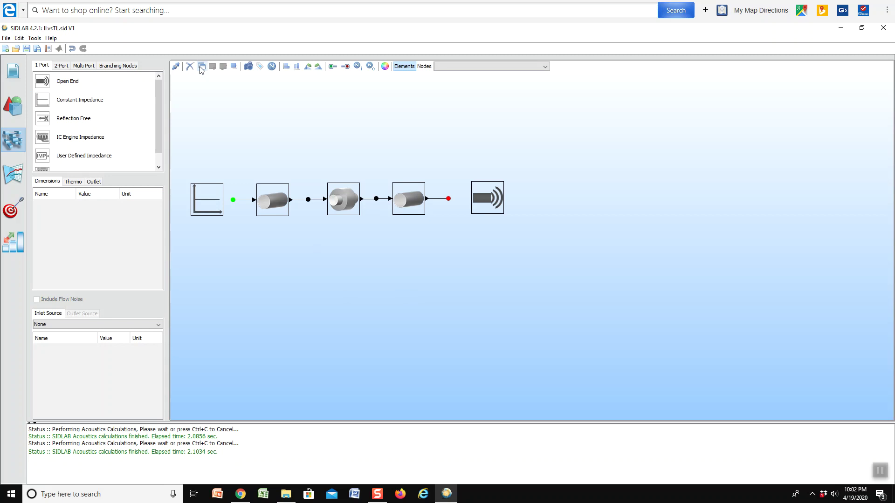
click(175, 66)
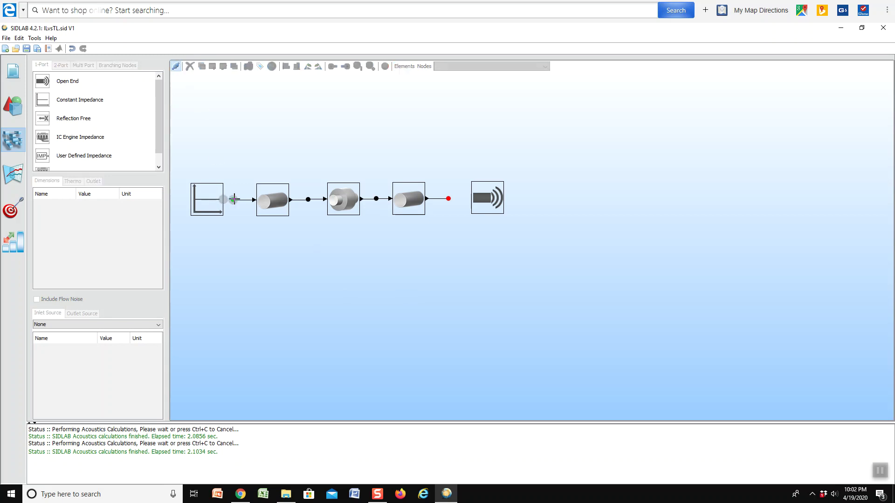
drag(428, 199, 487, 198)
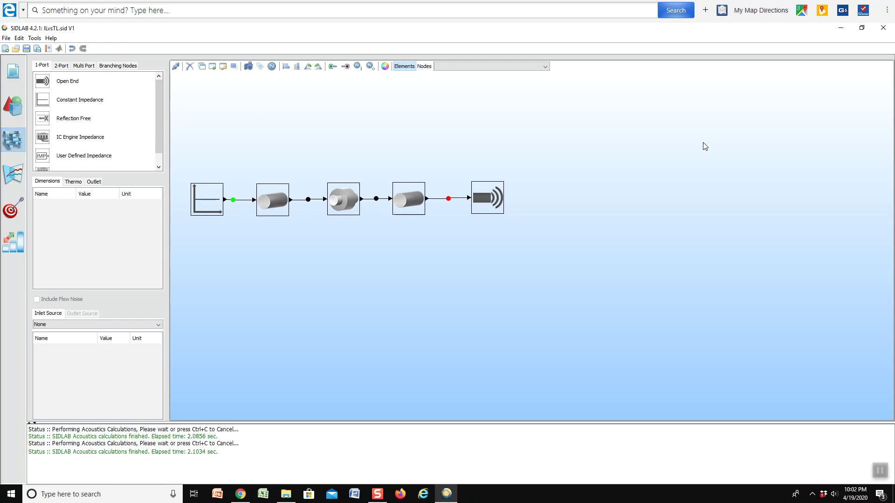
Step: Recalculate acoustics with the open end and overlay the Insertion Loss curve on the transmission loss plot
click(13, 175)
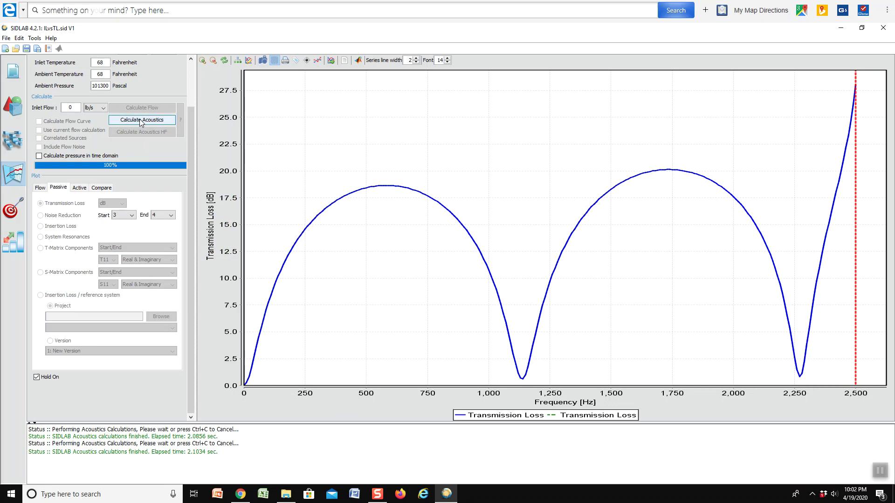
click(138, 121)
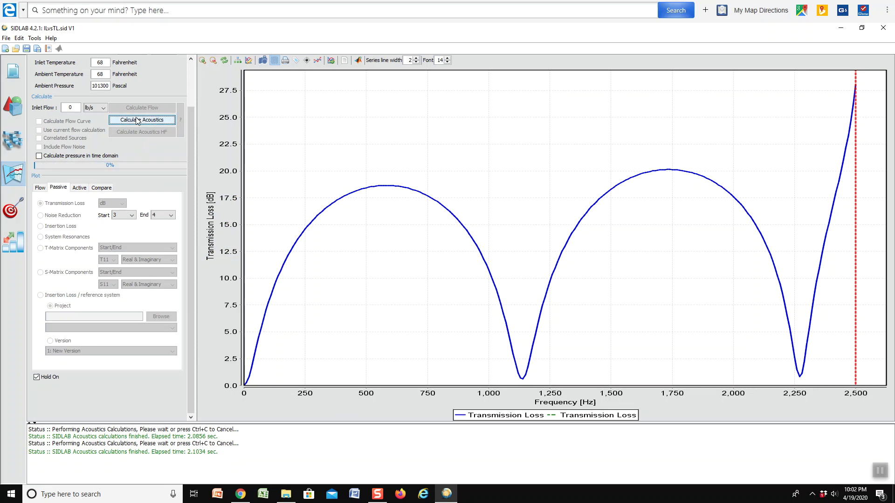
click(138, 120)
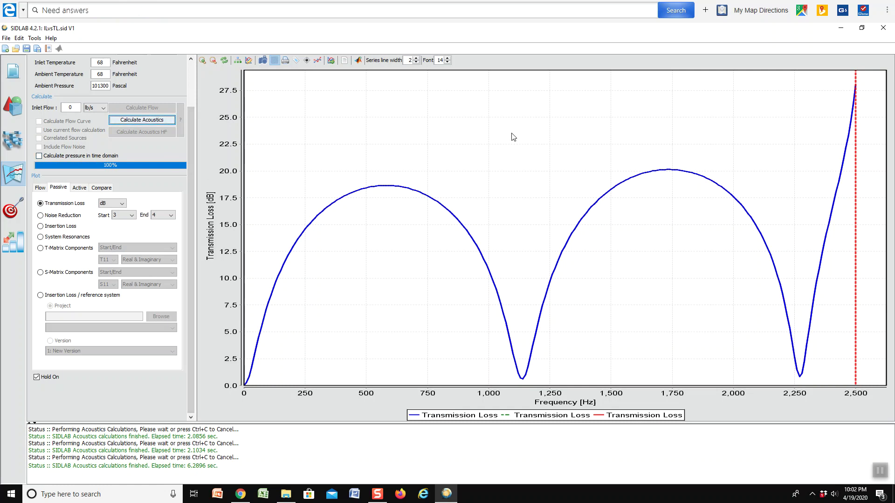
click(46, 226)
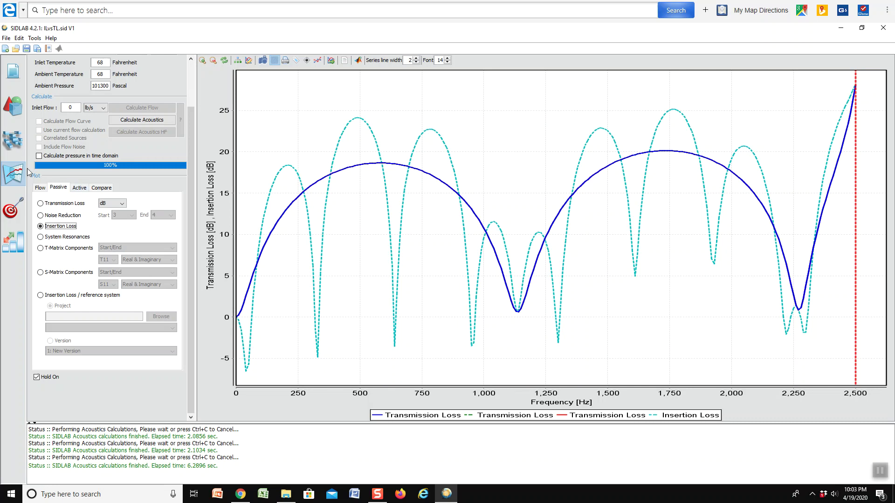
click(10, 142)
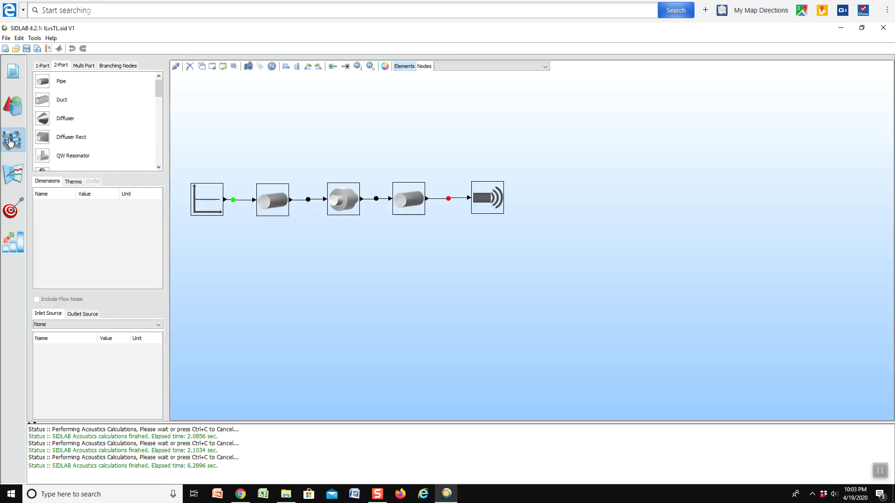
click(269, 199)
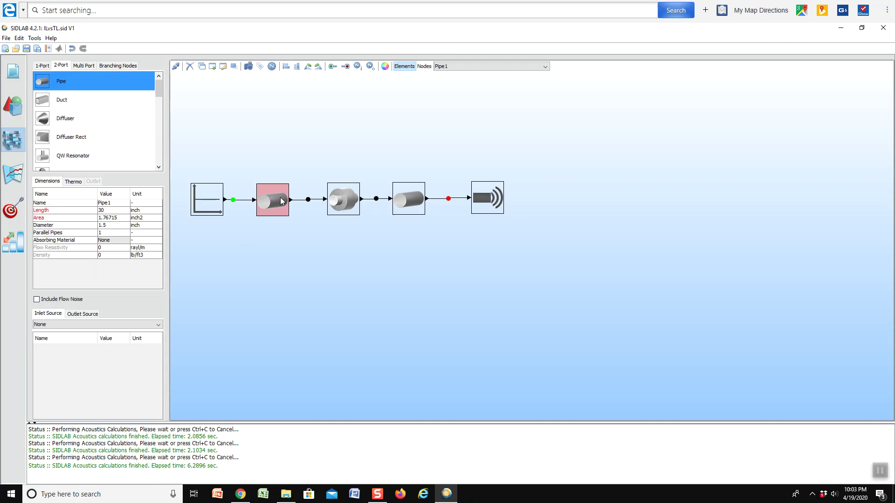
click(405, 200)
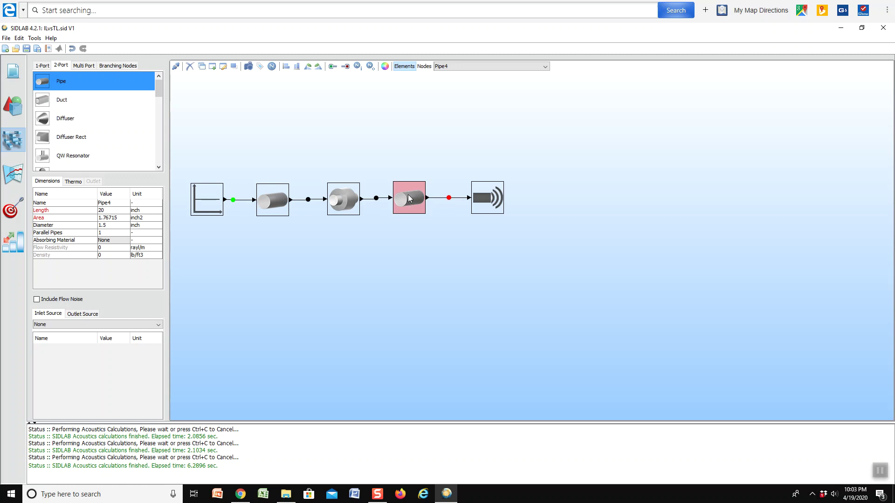
double_click(122, 208)
click(270, 205)
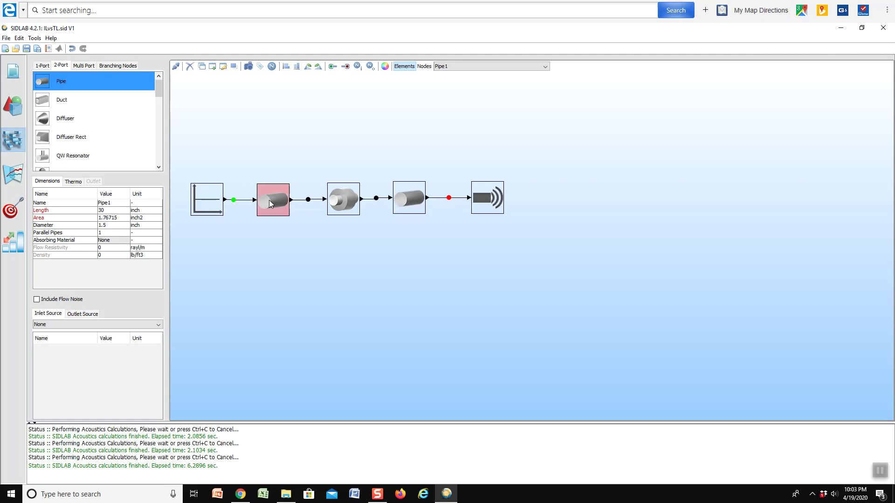
double_click(112, 210)
click(345, 283)
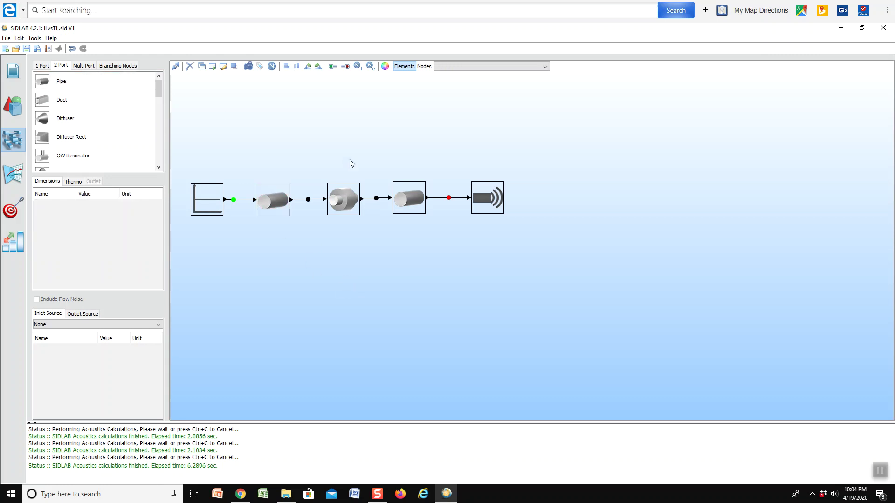
click(11, 174)
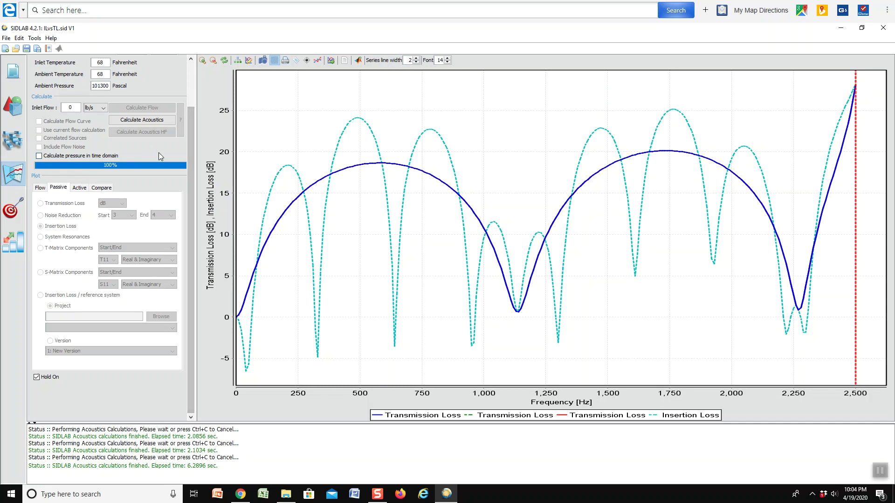
Step: Recalculate acoustics to overlay a second Insertion Loss curve for the moved muffler
click(142, 120)
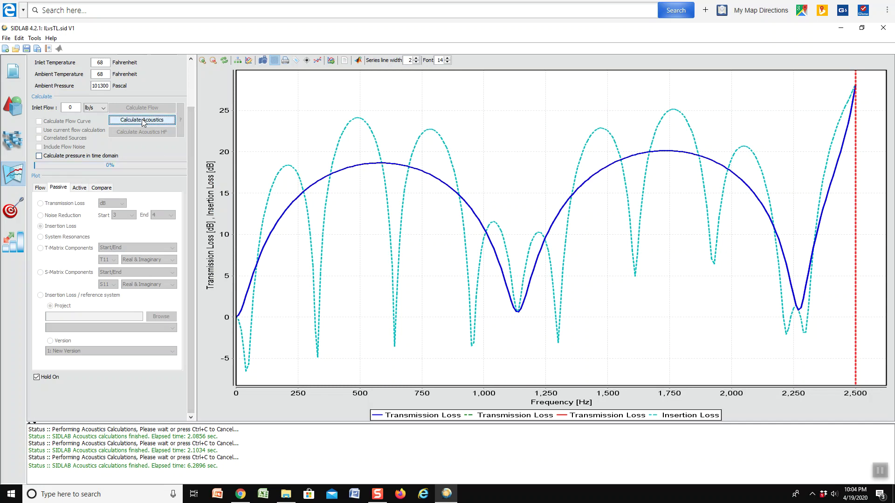